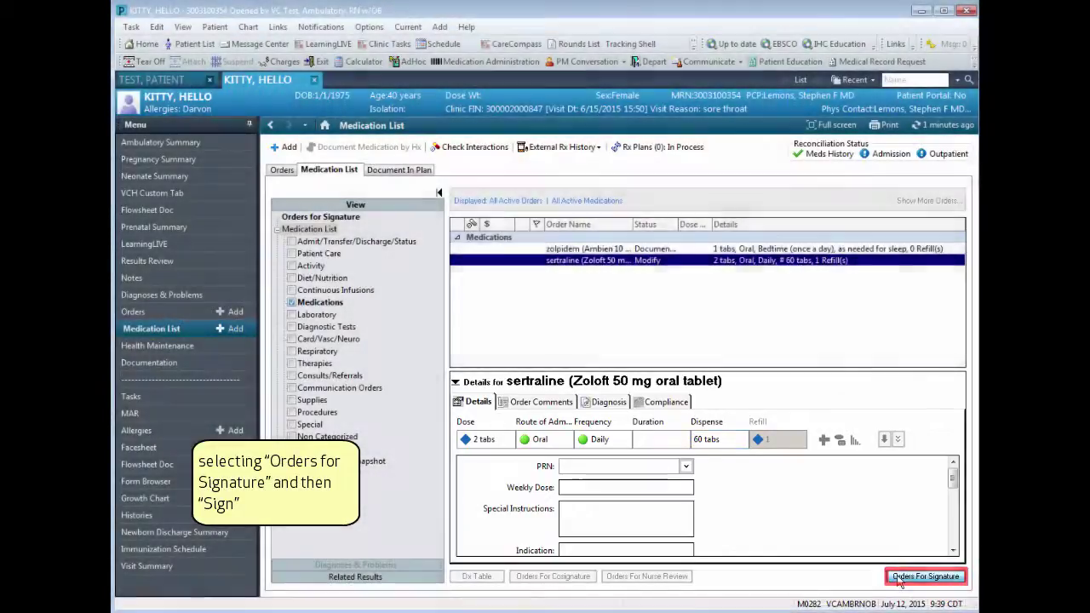
# Submit the modified sertraline order for signature, sign it and refresh the medication list.
pyautogui.click(892, 582)
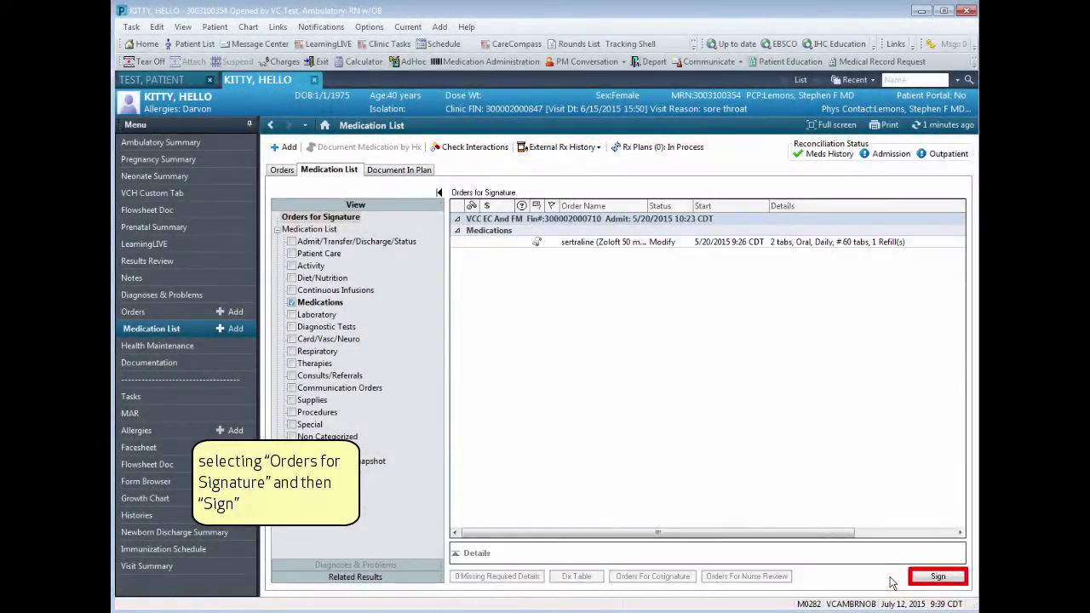
pyautogui.click(929, 578)
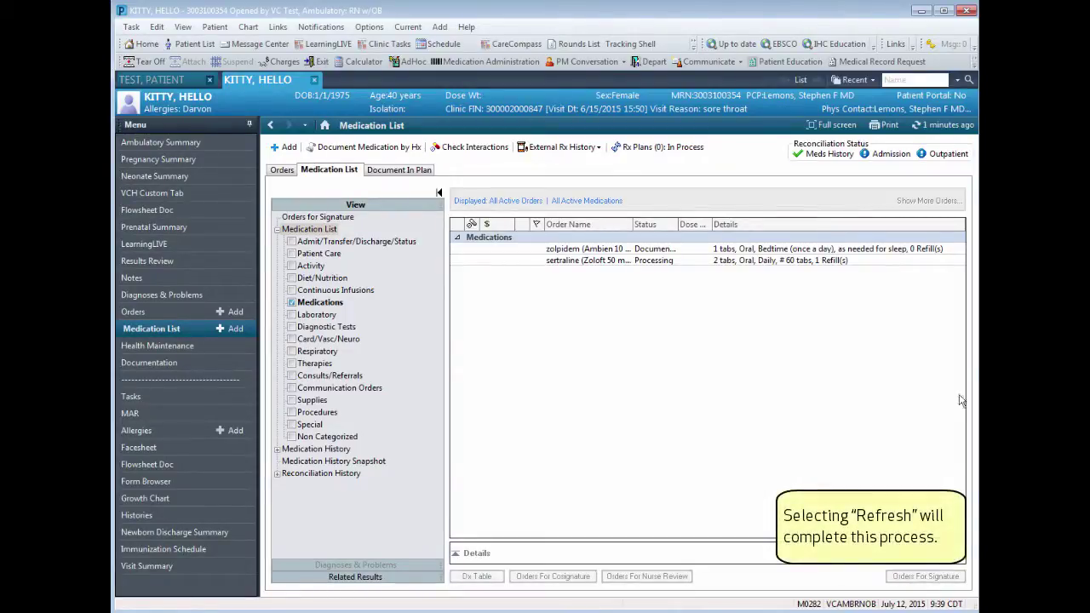
pyautogui.click(957, 130)
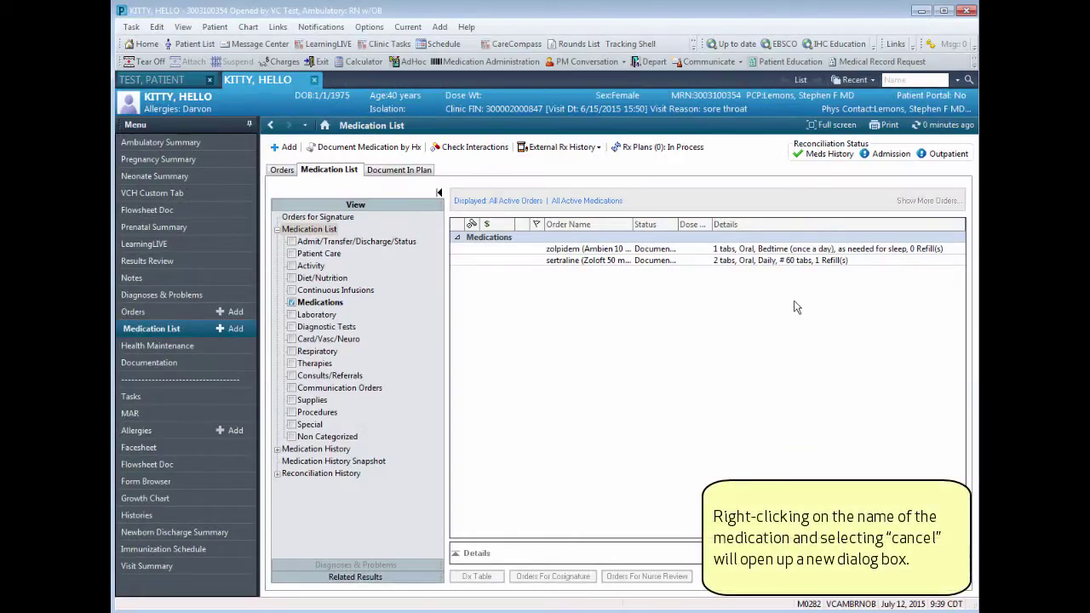
# Cancel/discontinue the zolpidem (Ambien 10 mg) order with the discontinue reason Patient Condition Changed.
pyautogui.rightClick(780, 254)
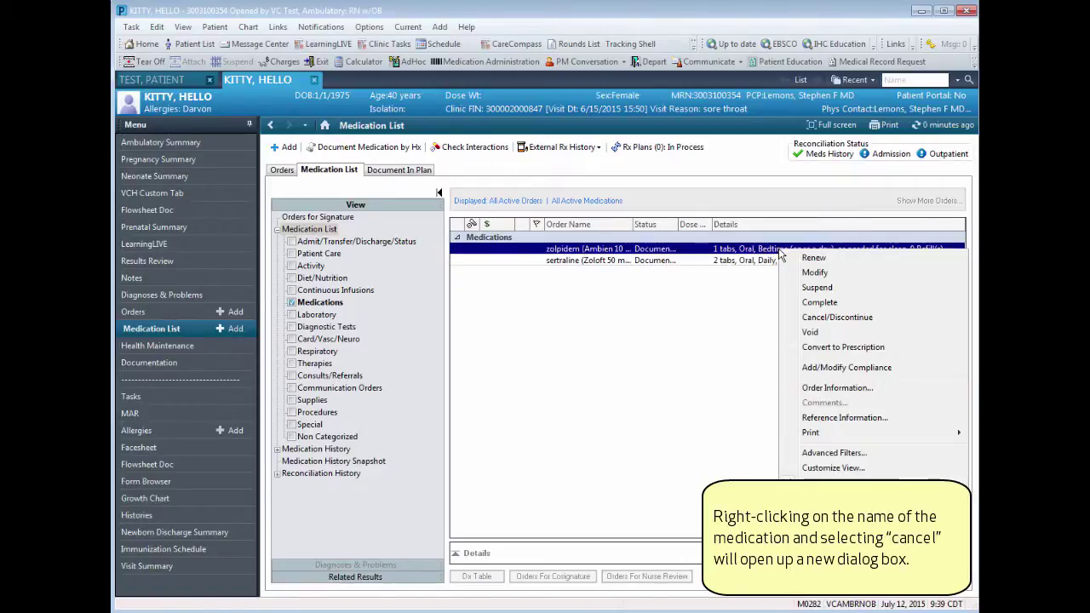
pyautogui.click(796, 319)
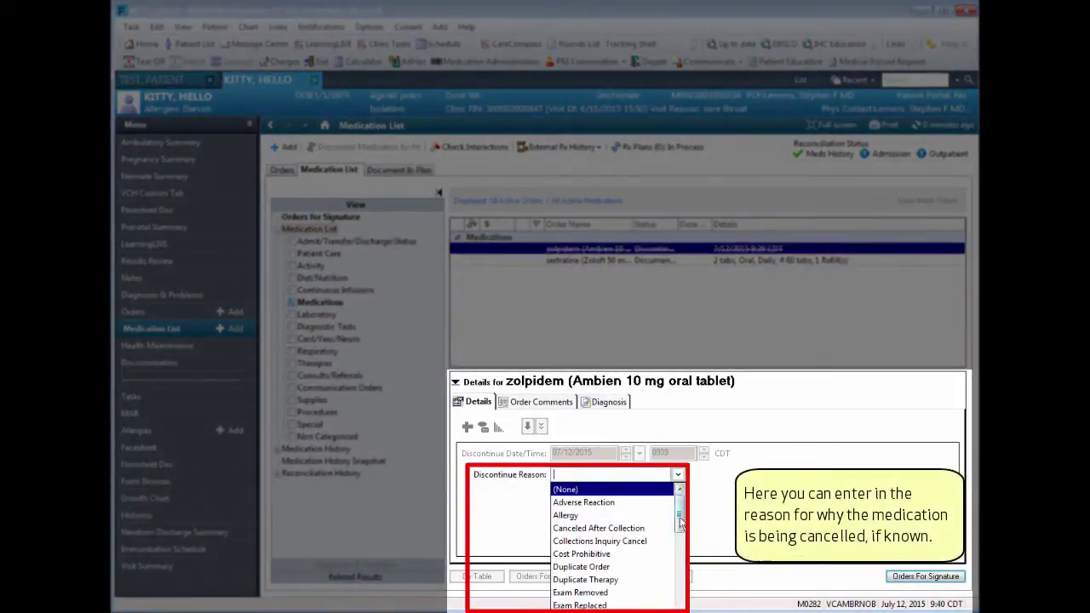
pyautogui.moveTo(679, 518); pyautogui.dragTo(680, 567)
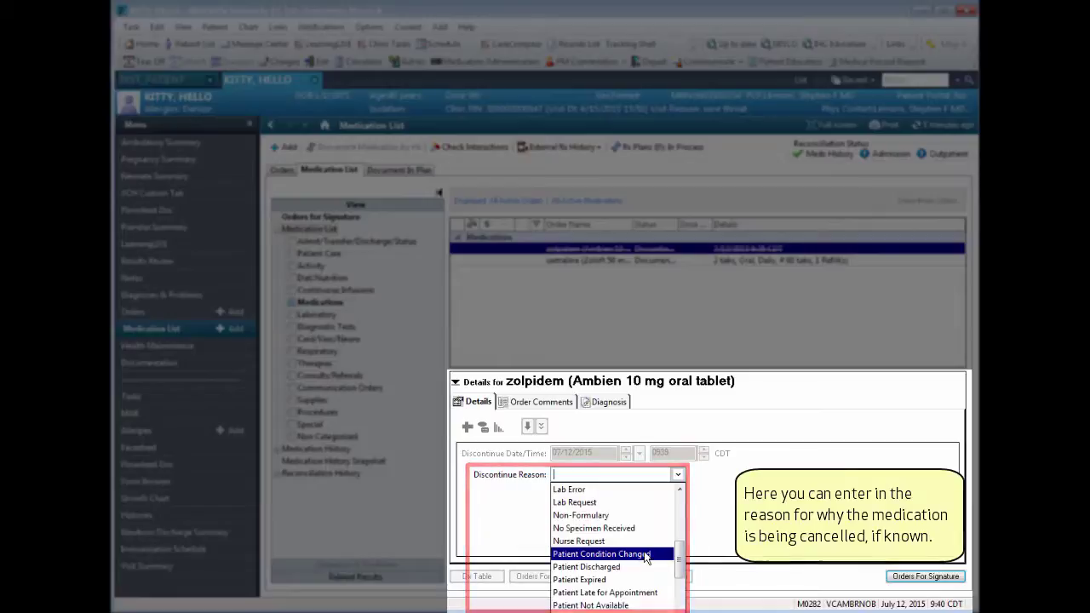
pyautogui.click(645, 554)
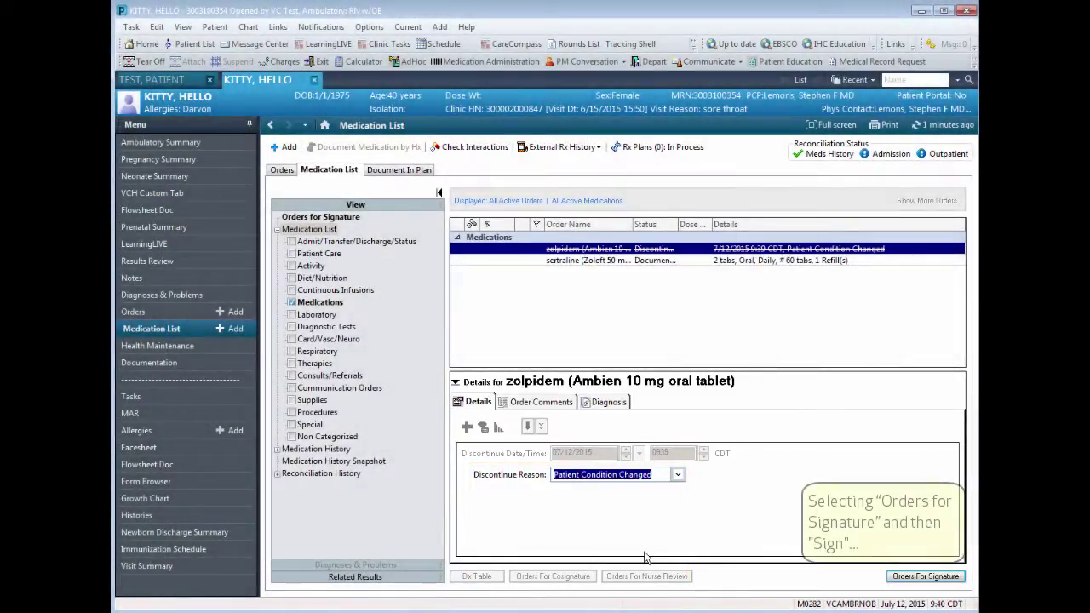
# Sign the zolpidem discontinuation through the orders for signature and refresh the medication list.
pyautogui.click(901, 583)
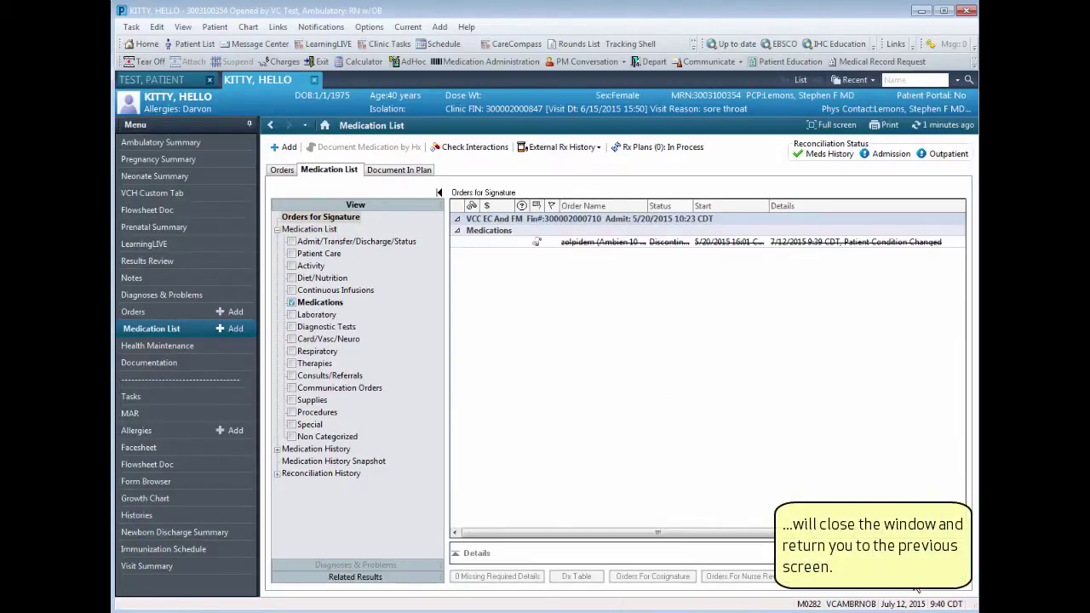
pyautogui.click(916, 582)
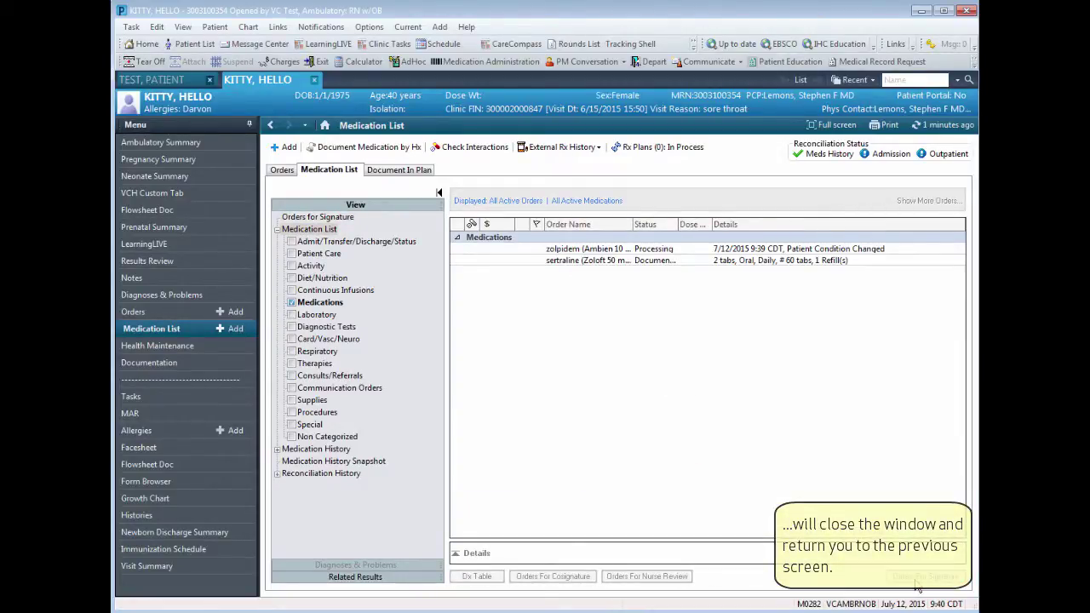
pyautogui.click(949, 126)
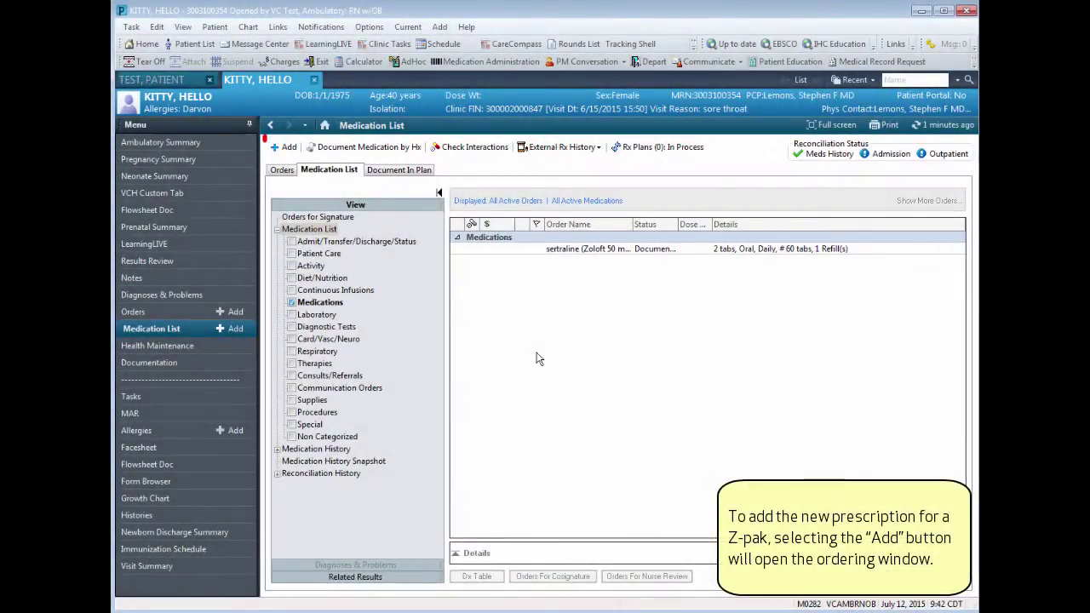
# Add a new medication order by searching for "z-pak" and choosing Zithromax Z-Pak 250 mg oral tablet.
pyautogui.click(284, 146)
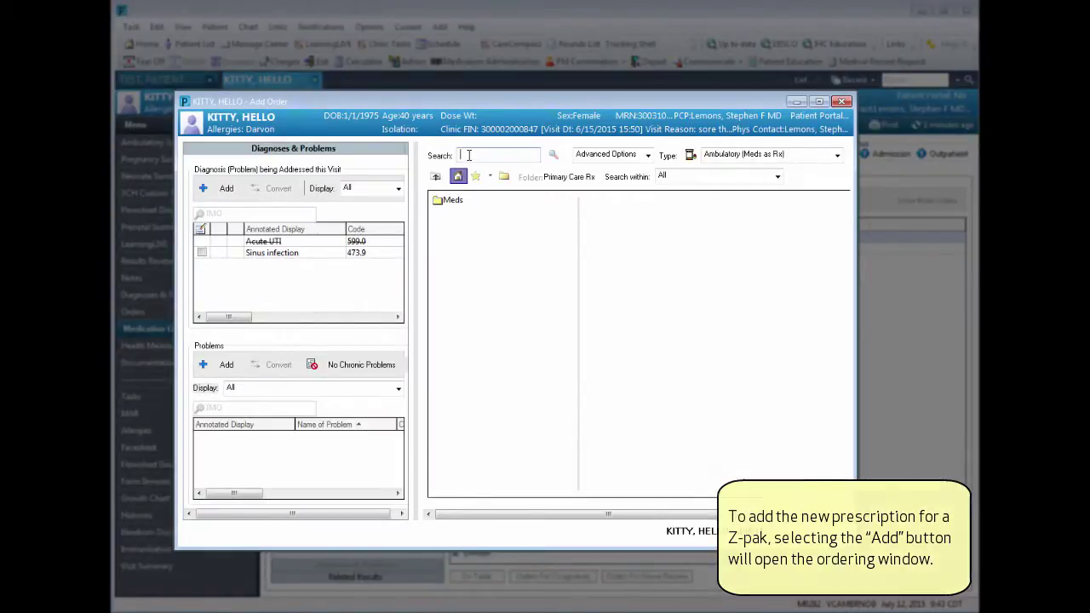
pyautogui.write('z')
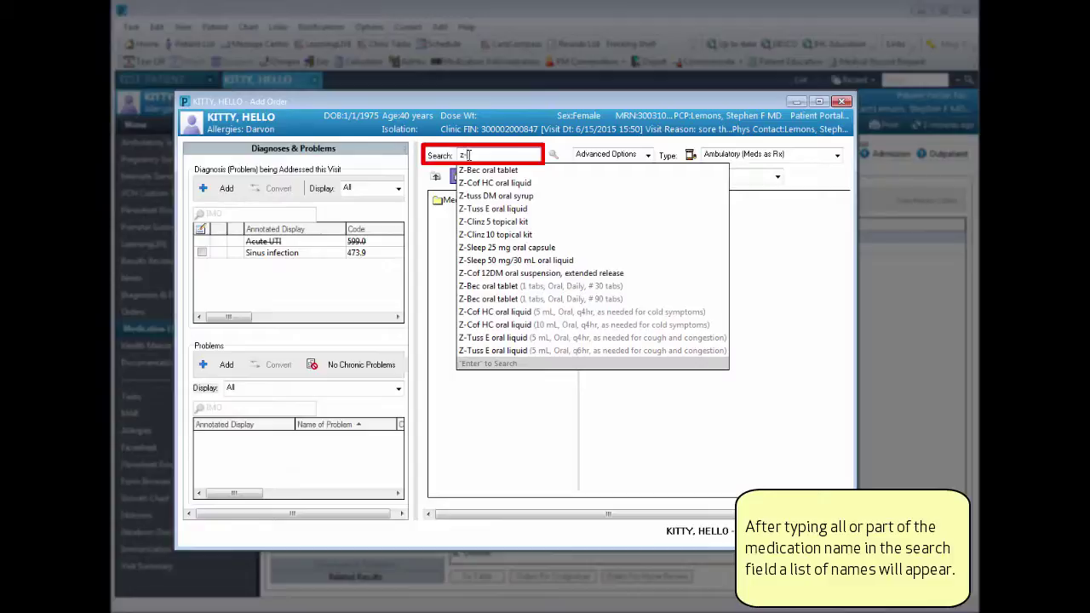
pyautogui.write('-pak')
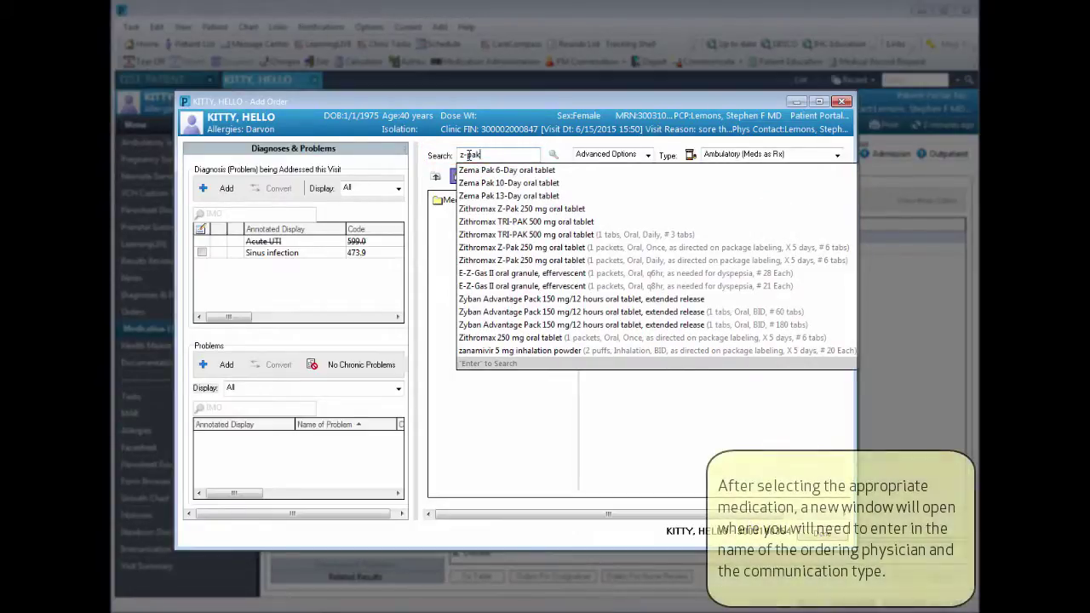
pyautogui.click(474, 209)
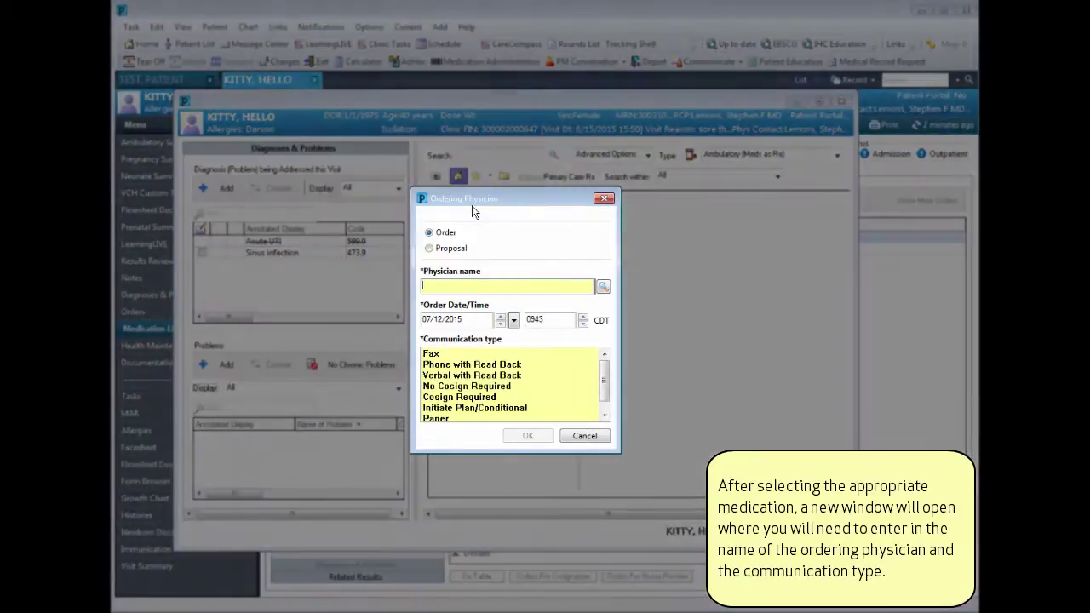
# Enter the ordering physician's name with Cosign Required, and choose the order sentence 1 packets, Oral, Daily, as directed on package labeling, X 5 days, # 6 tabs.
pyautogui.write('tes')
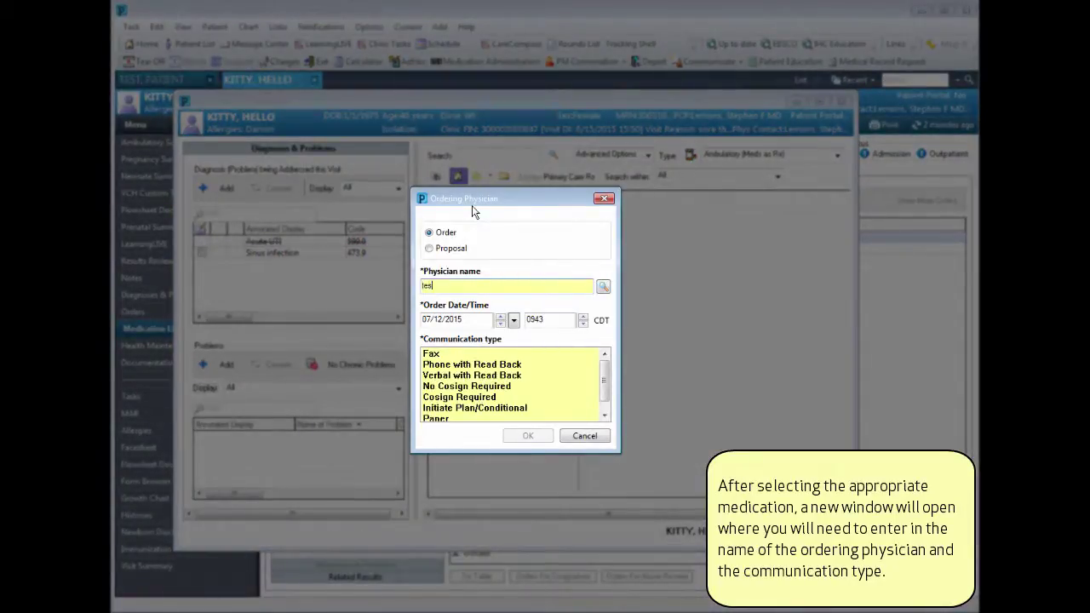
pyautogui.write('td')
pyautogui.press('Return')
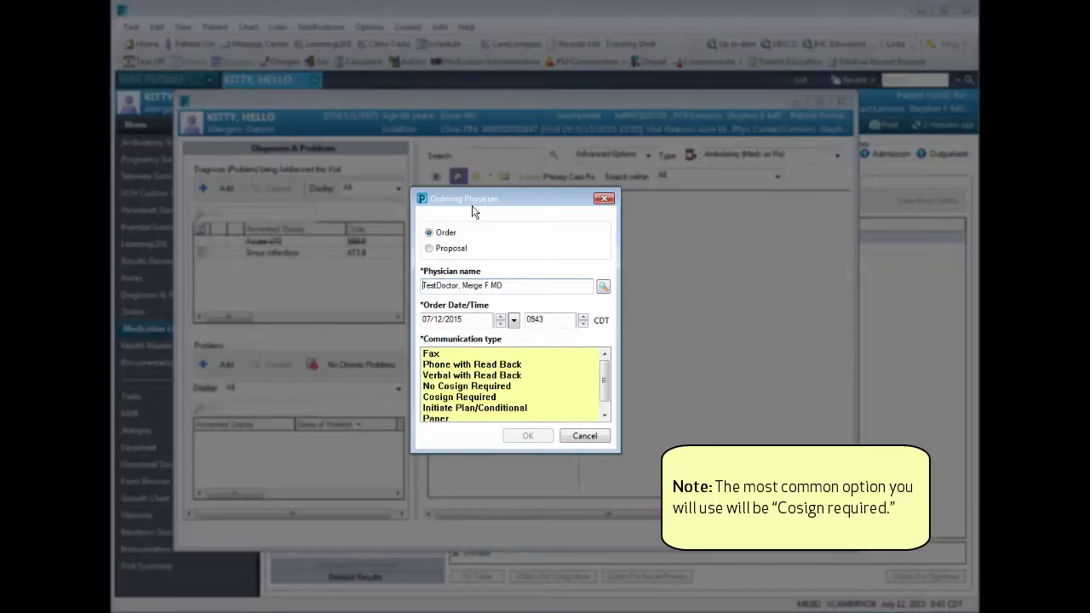
pyautogui.click(468, 397)
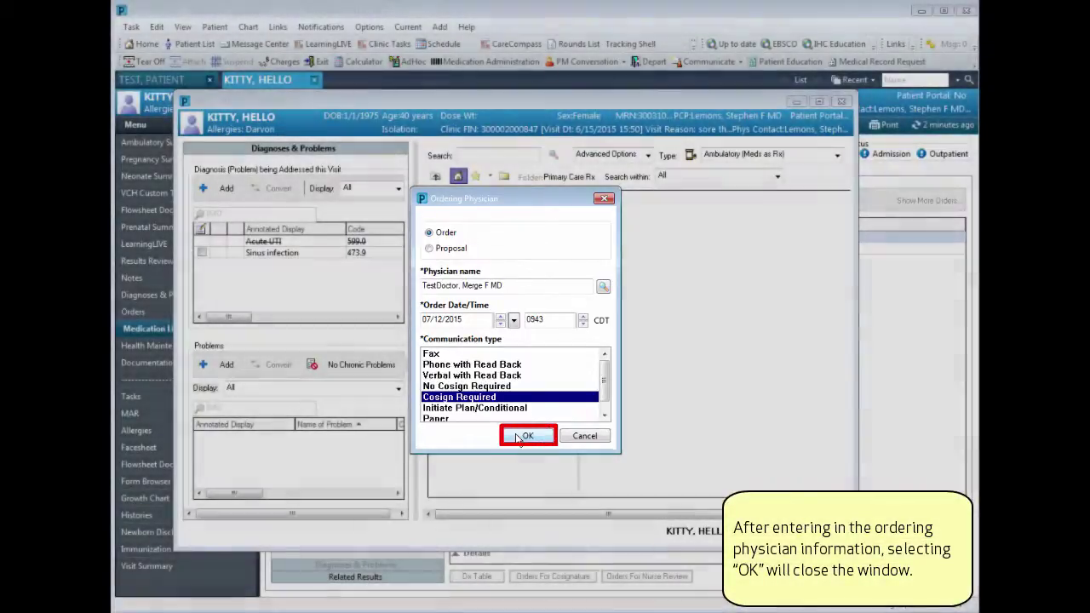
pyautogui.click(516, 439)
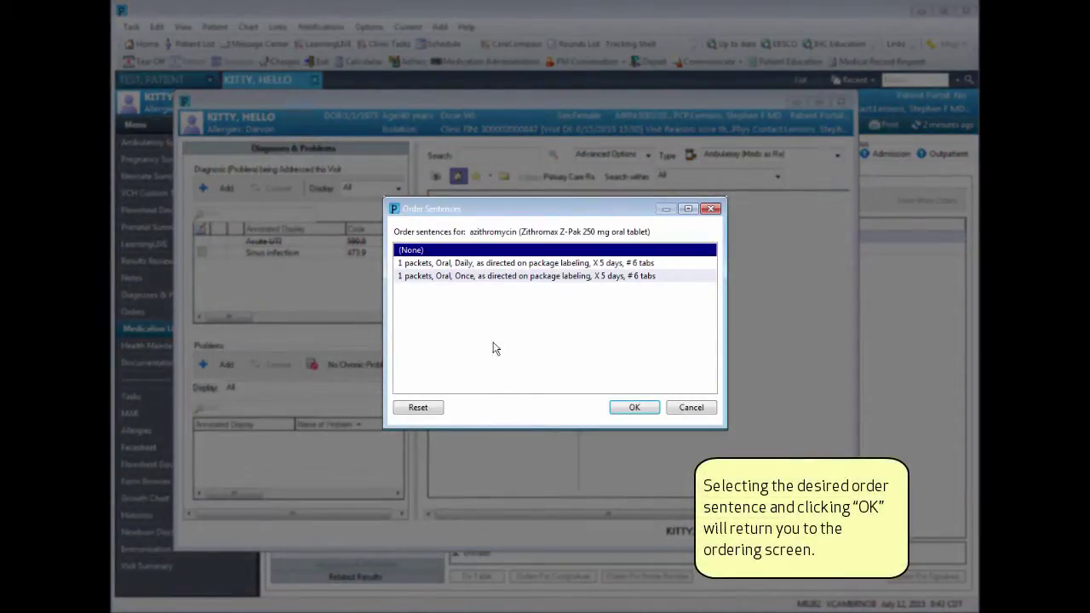
pyautogui.click(499, 265)
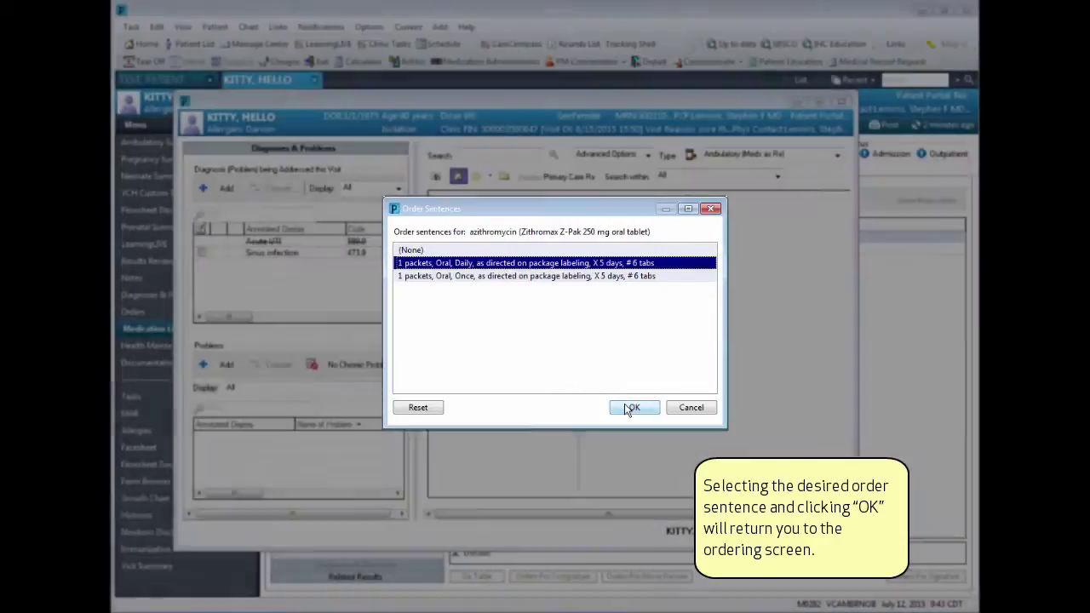
pyautogui.click(631, 408)
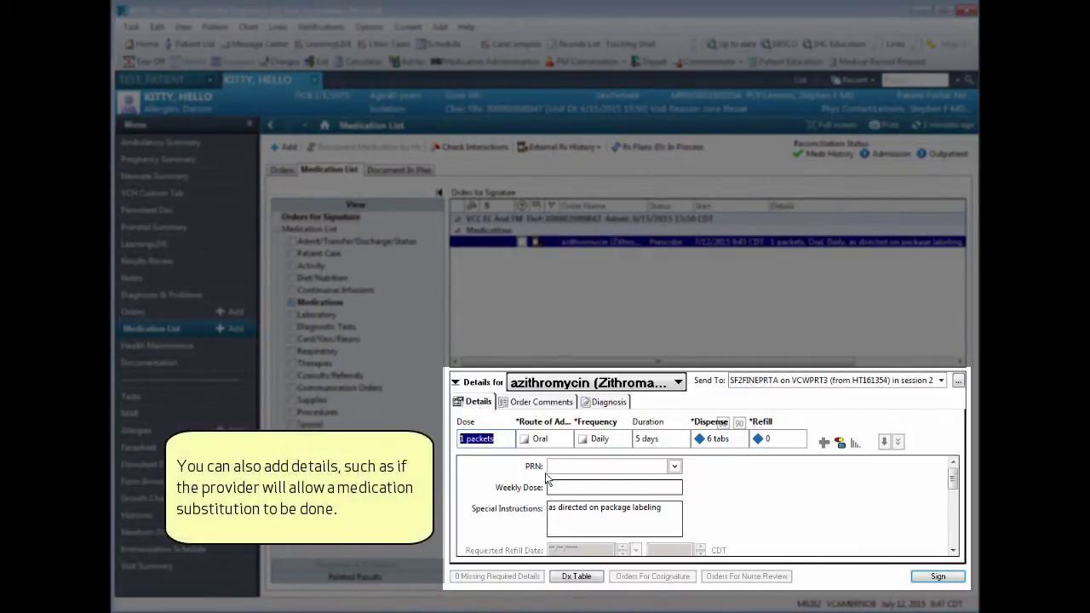
# Switch the DAW option in the azithromycin order details to Yes and back to No.
pyautogui.moveTo(950, 492); pyautogui.dragTo(963, 526)
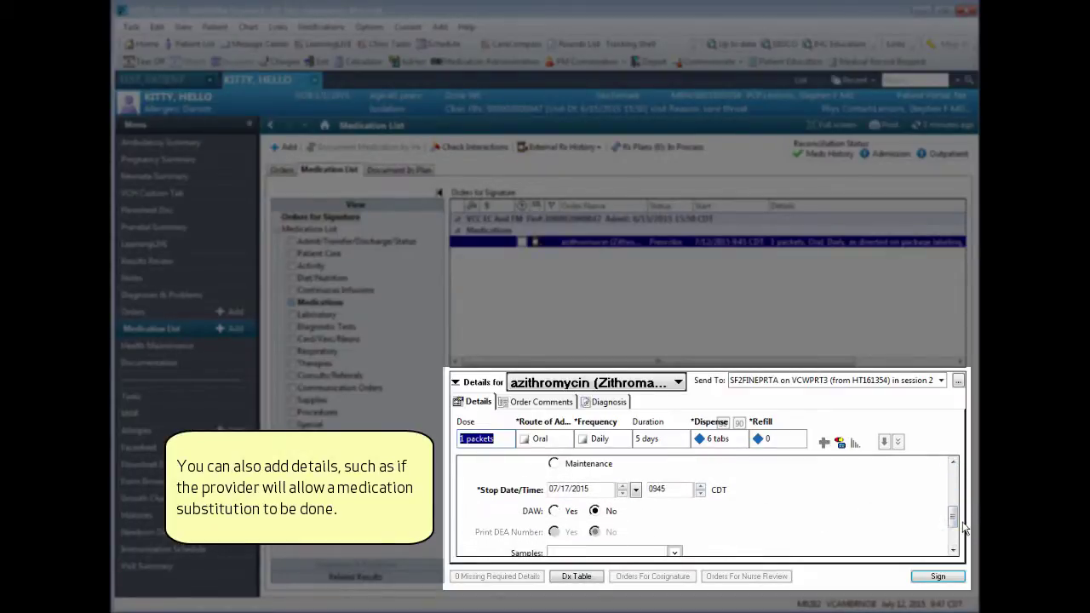
pyautogui.click(555, 511)
pyautogui.click(595, 511)
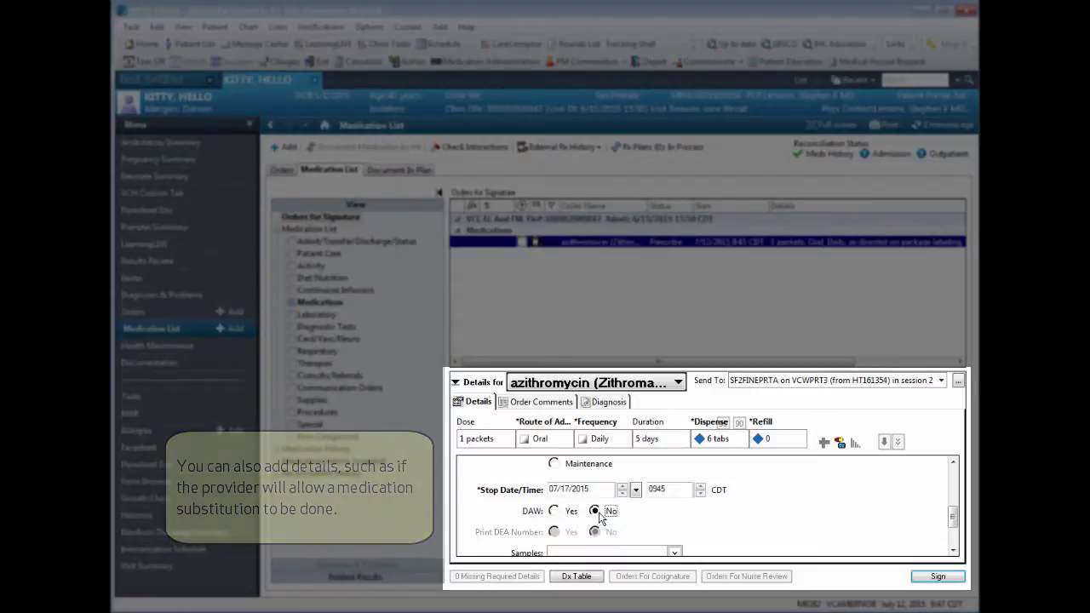
pyautogui.moveTo(954, 526); pyautogui.dragTo(953, 479)
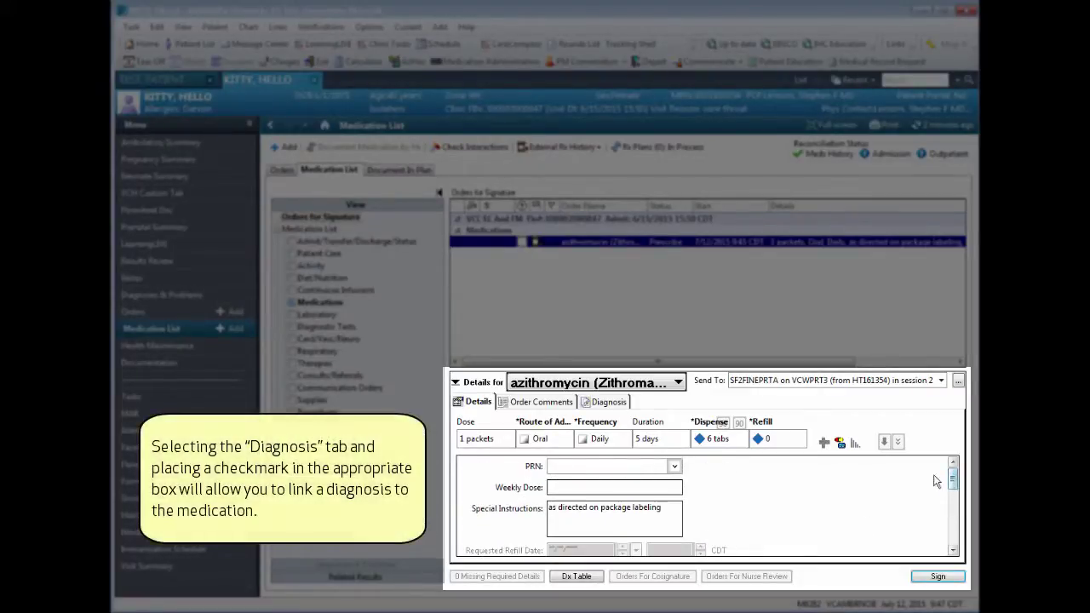
# Link the Sinus infection diagnosis to the azithromycin order and return to the order details.
pyautogui.click(617, 404)
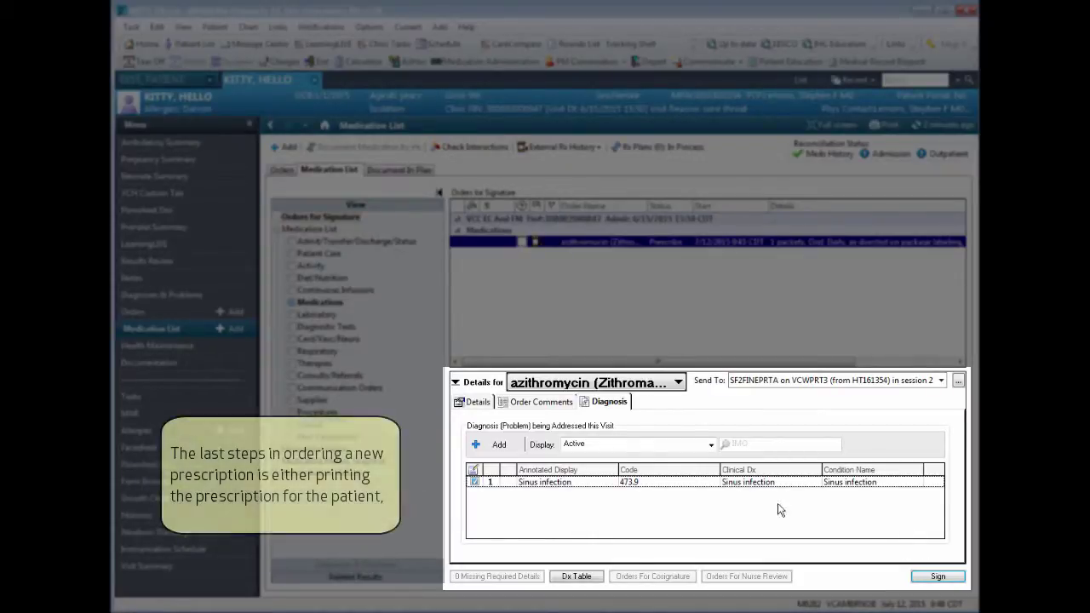
pyautogui.click(477, 402)
# Set the azithromycin prescription's destination to "Do Not Send: called to pharmacy (Rx)", sign the order and refresh the medication list.
pyautogui.click(941, 380)
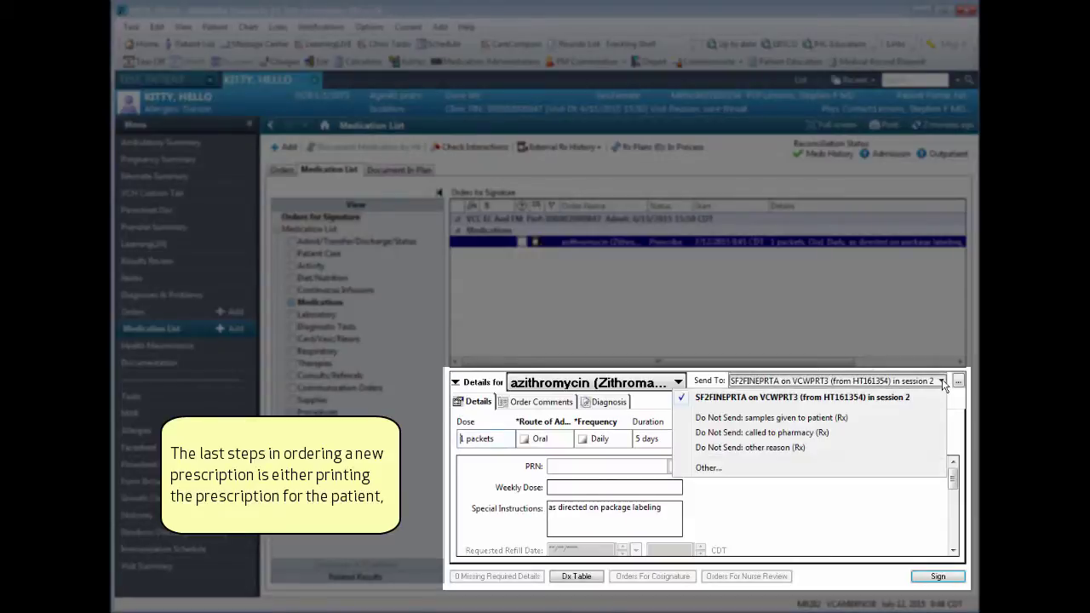
pyautogui.click(914, 432)
pyautogui.click(937, 576)
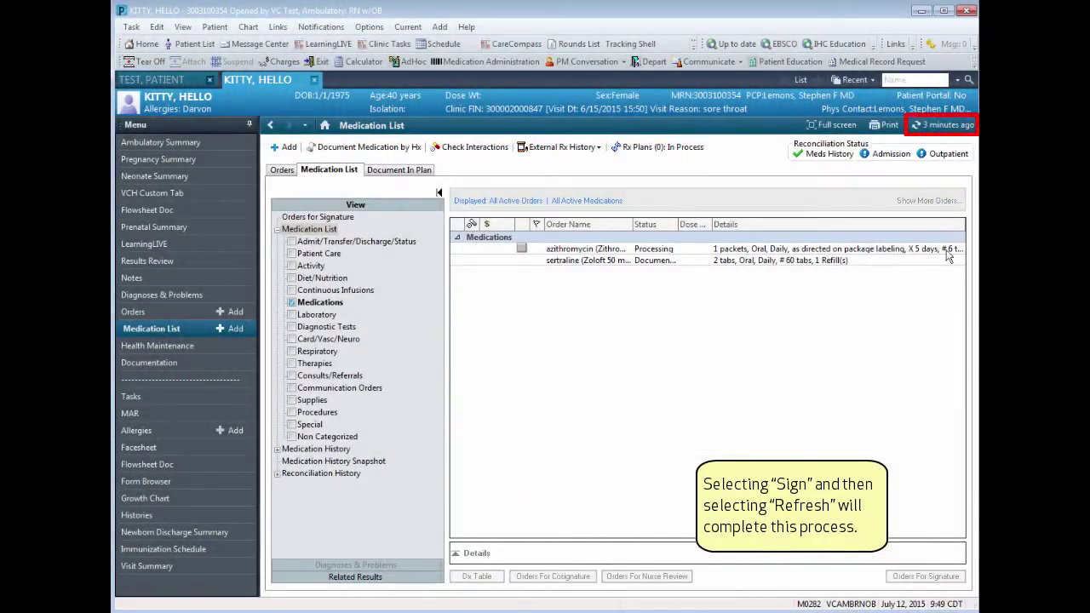
pyautogui.click(956, 133)
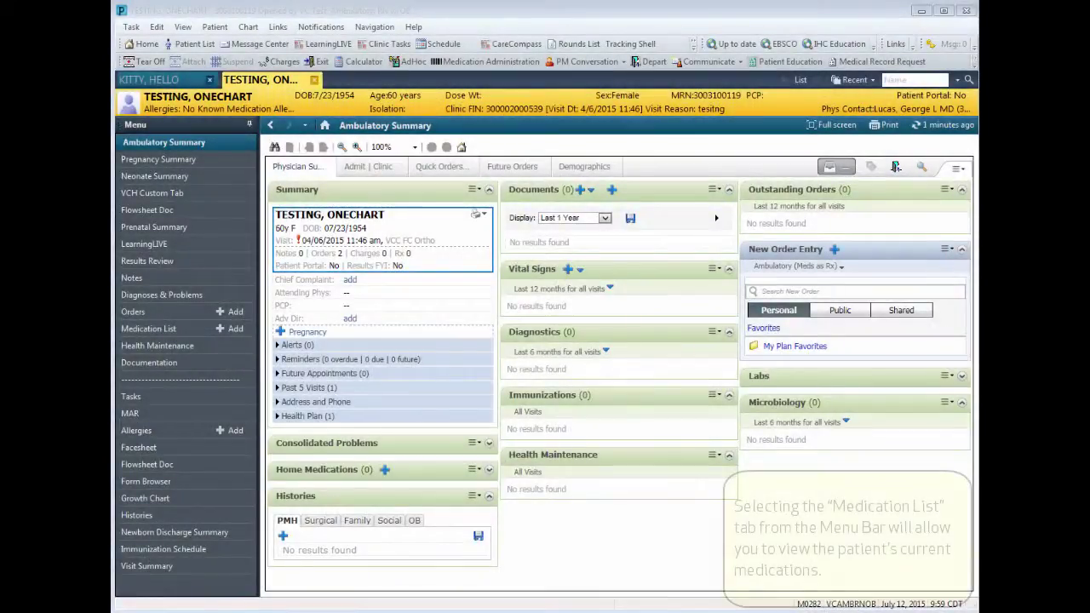
# Convert the metoprolol entry in the patient's medication list to a prescription, entering the ordering physician's name and Cosign Required.
pyautogui.click(193, 332)
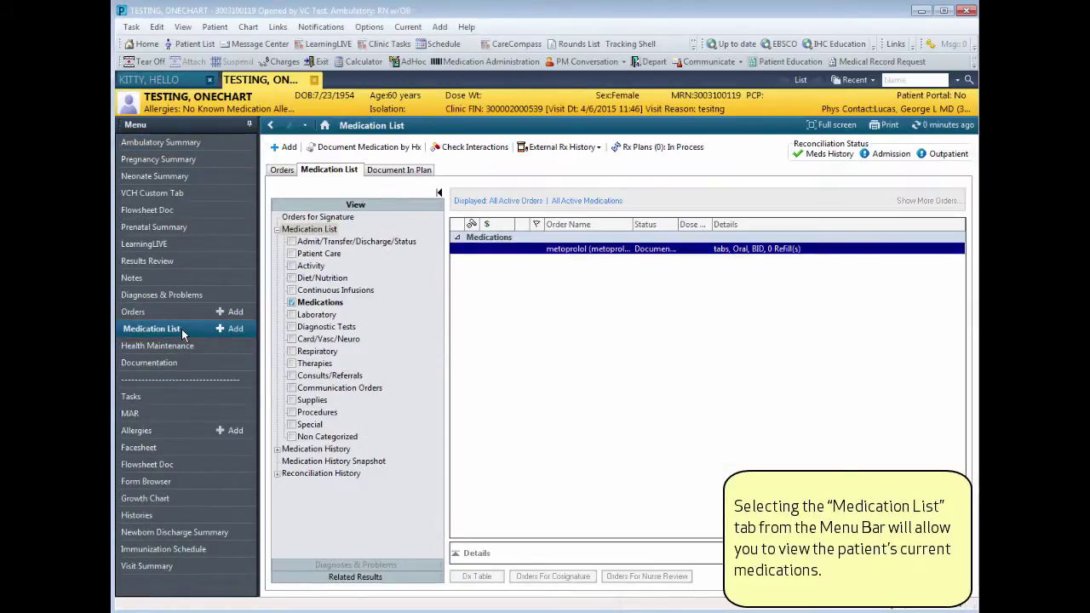
pyautogui.rightClick(681, 255)
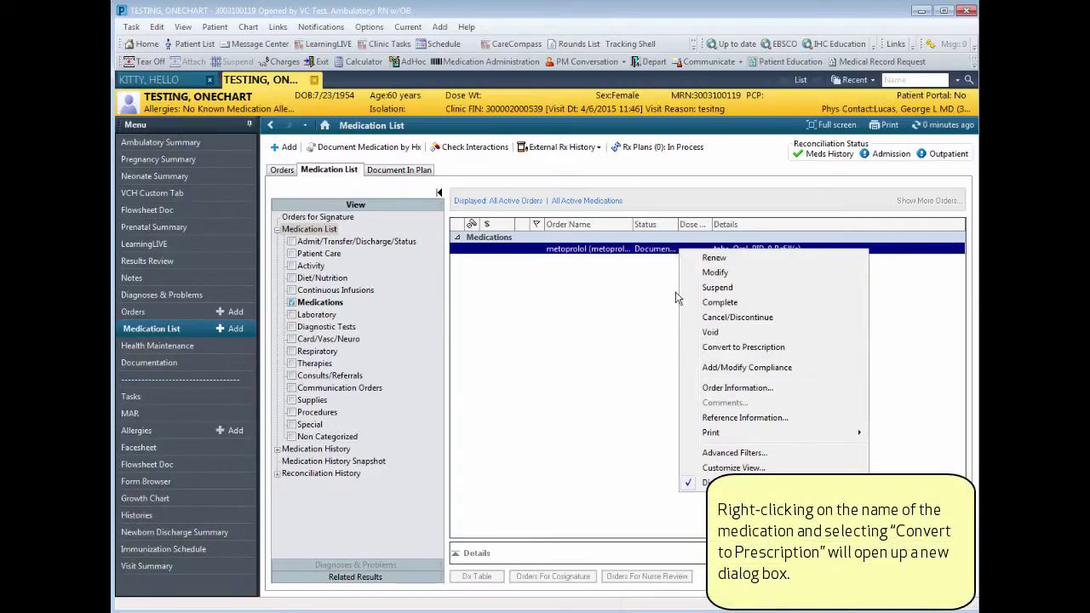
pyautogui.click(698, 351)
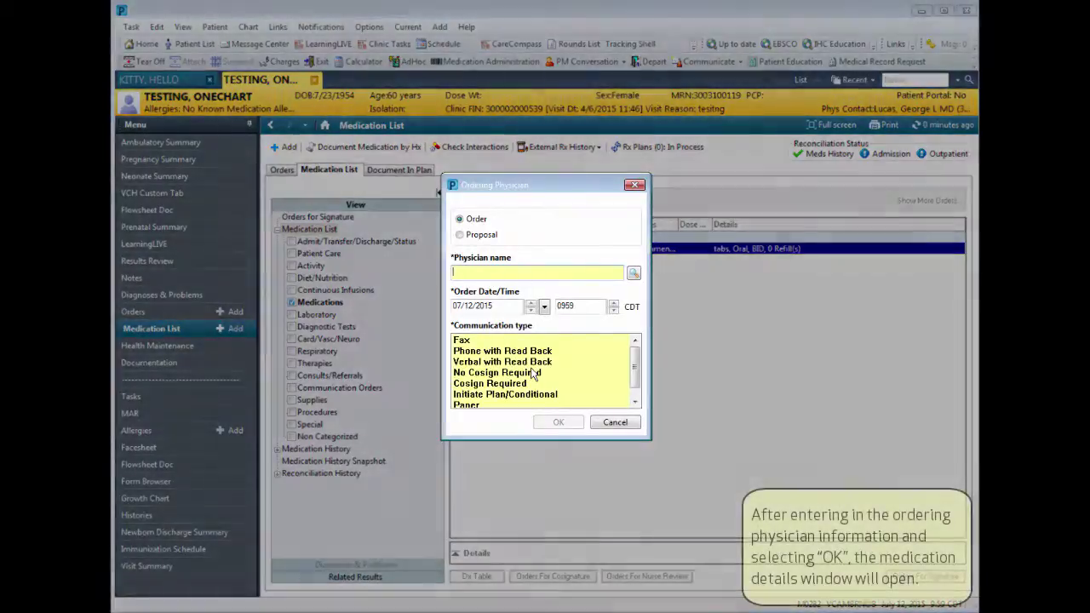
pyautogui.press('Return')
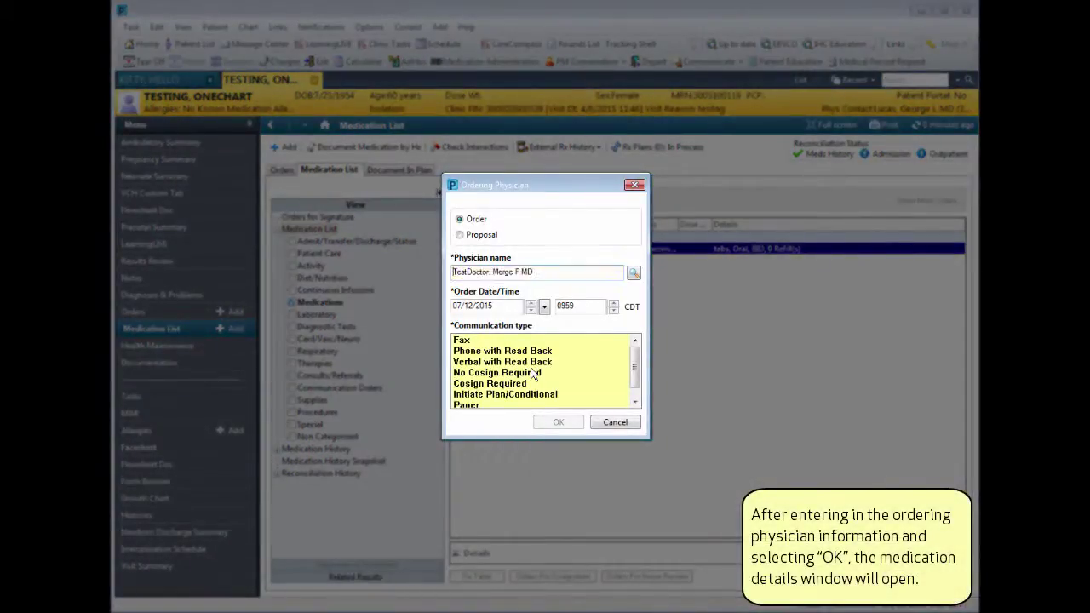
pyautogui.click(523, 384)
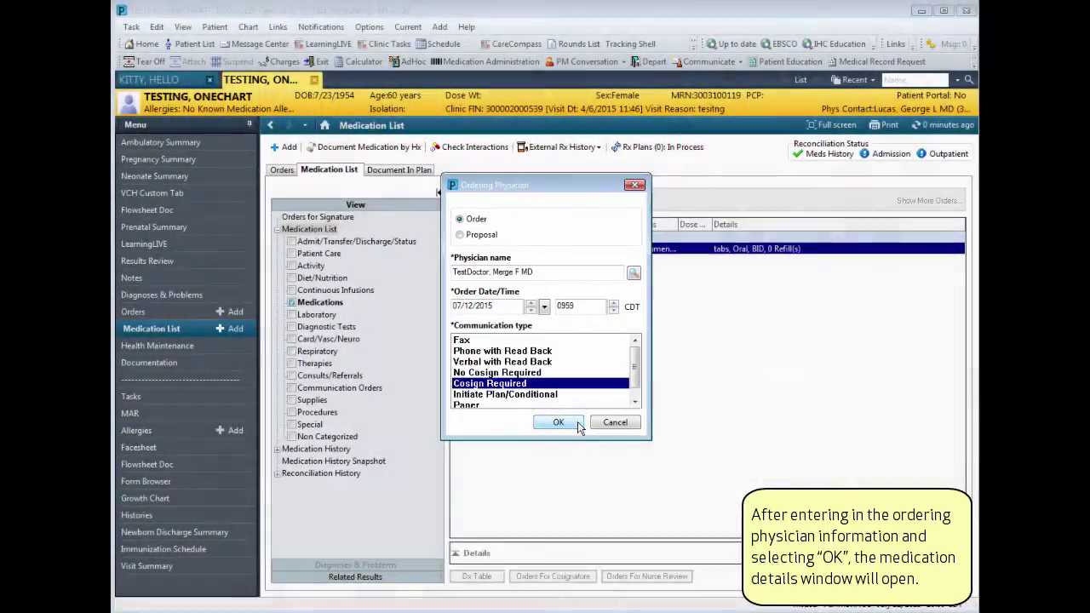
pyautogui.click(558, 423)
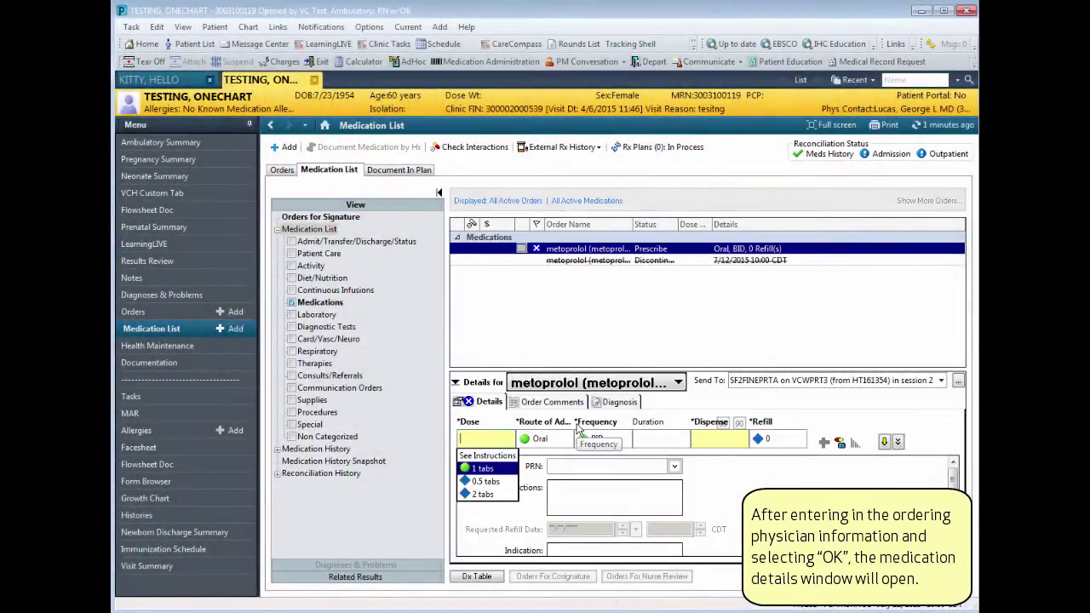
# Set the metoprolol prescription's dose to 1 tabs and its dispense amount to 60 tabs.
pyautogui.press('Return')
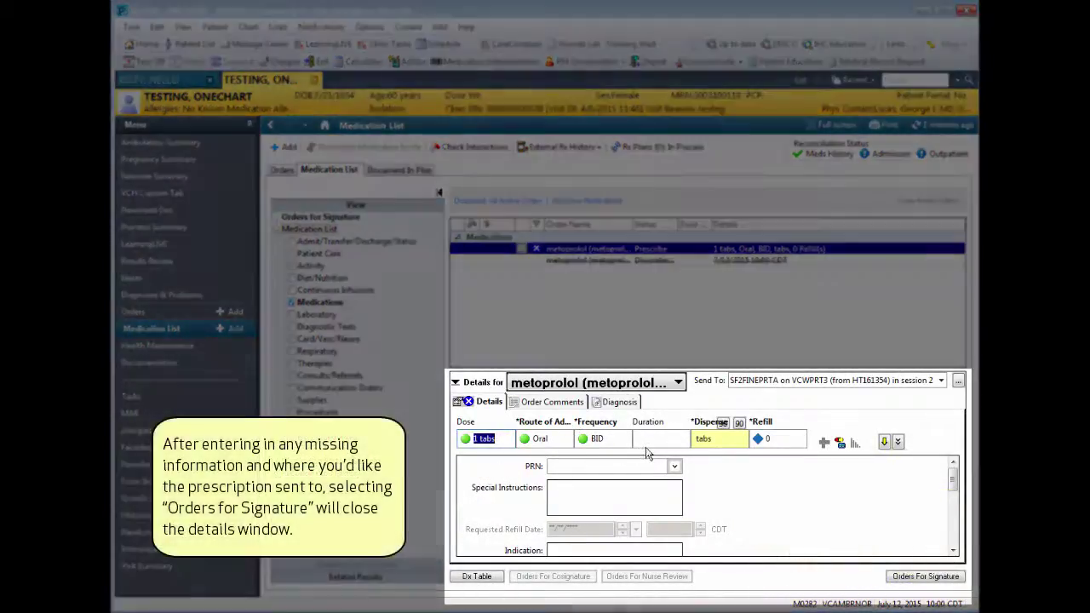
pyautogui.click(722, 423)
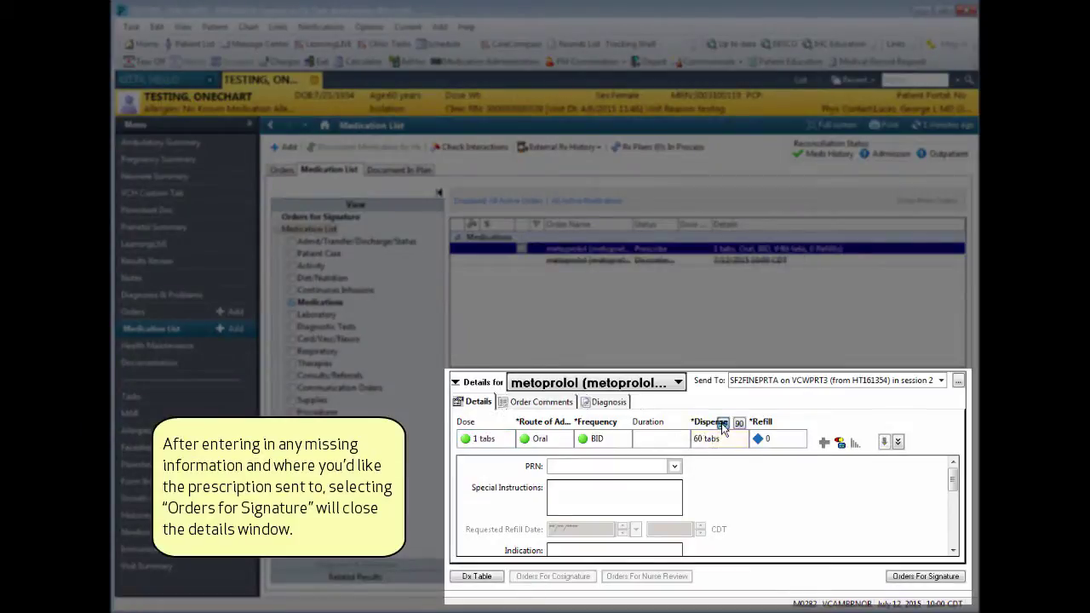
# Set the metoprolol prescription's refills to 11 and its destination to "Do Not Send: called to pharmacy (Rx)".
pyautogui.click(768, 441)
pyautogui.click(771, 589)
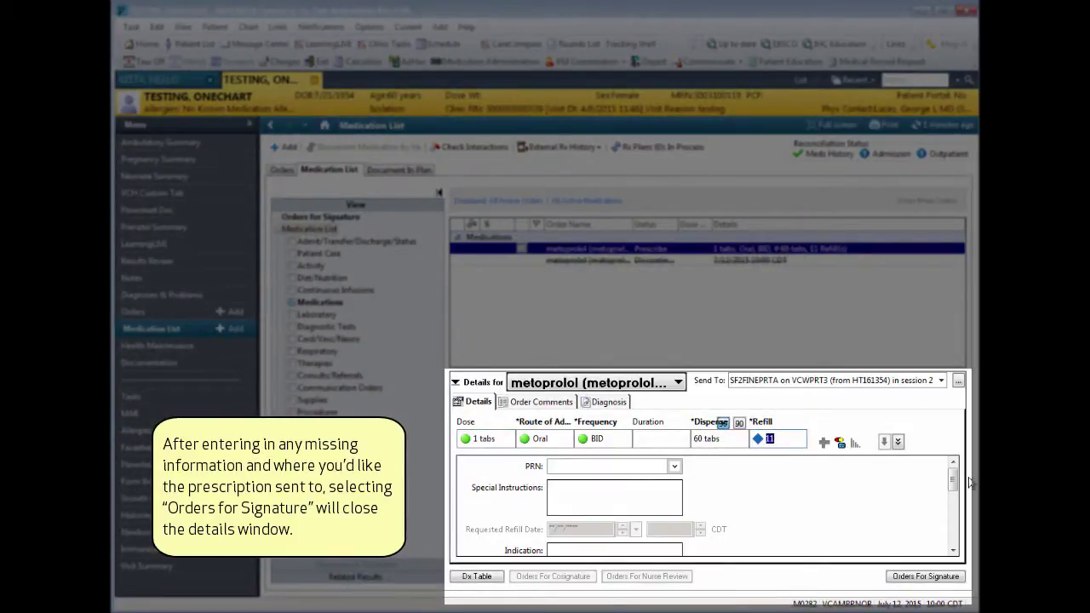
pyautogui.click(942, 383)
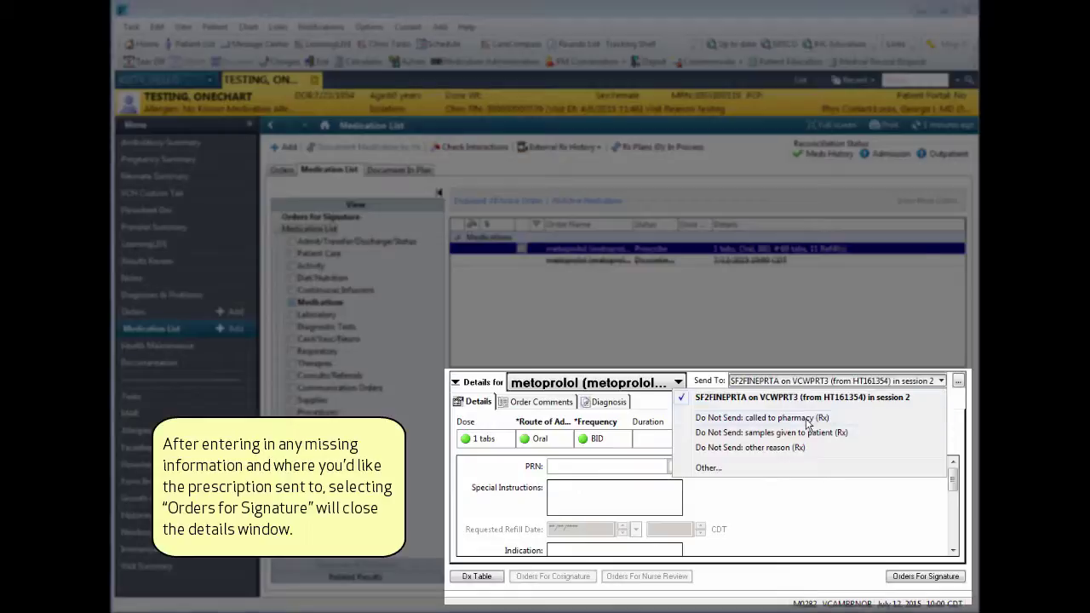
pyautogui.click(775, 418)
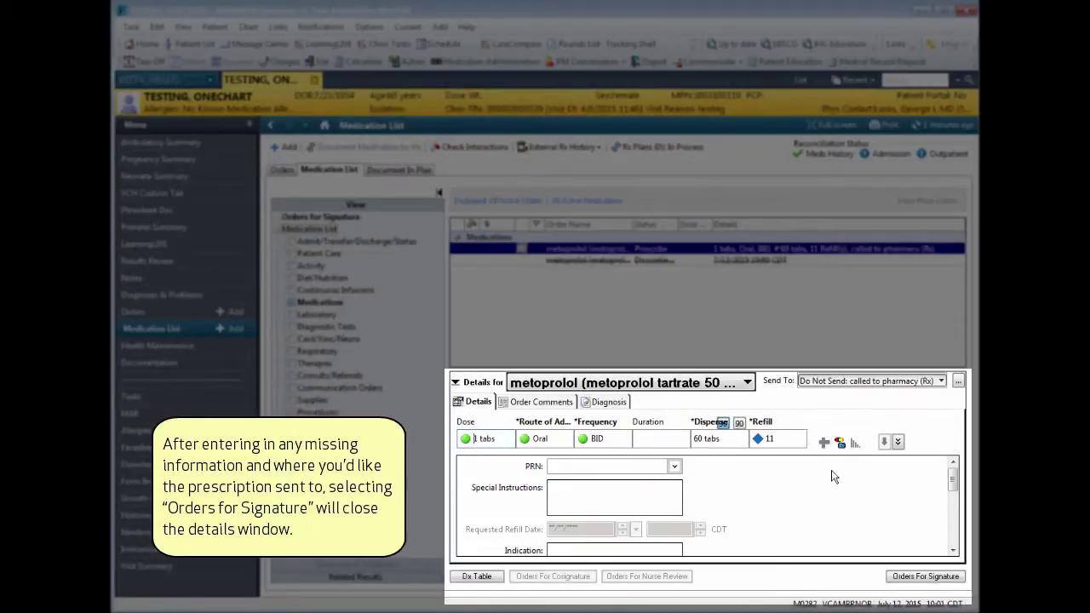
# Submit the metoprolol orders for signature, sign them and refresh the medication list.
pyautogui.click(906, 578)
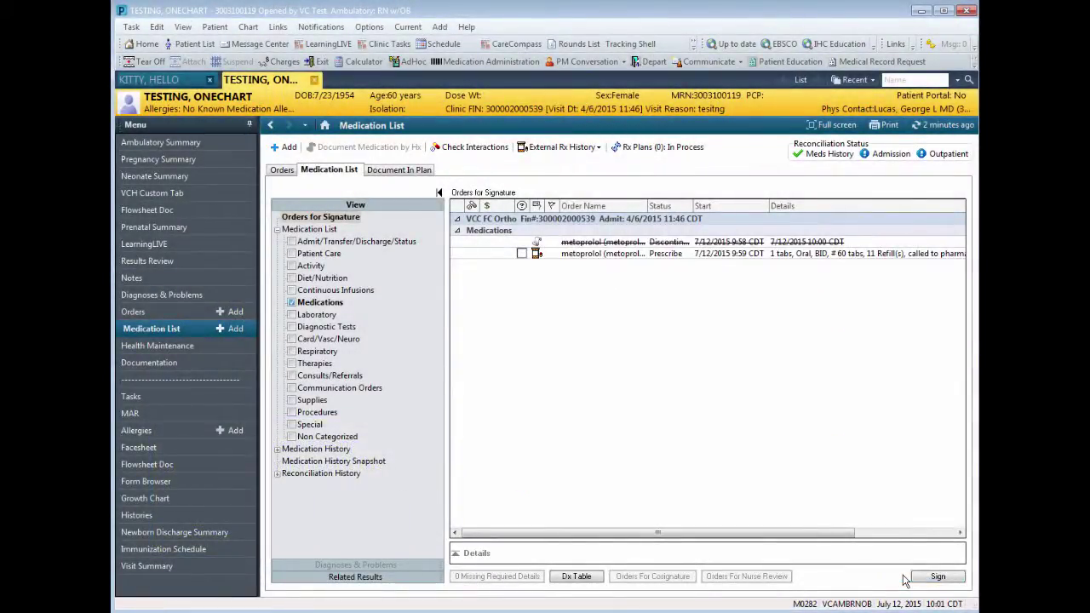
pyautogui.click(922, 579)
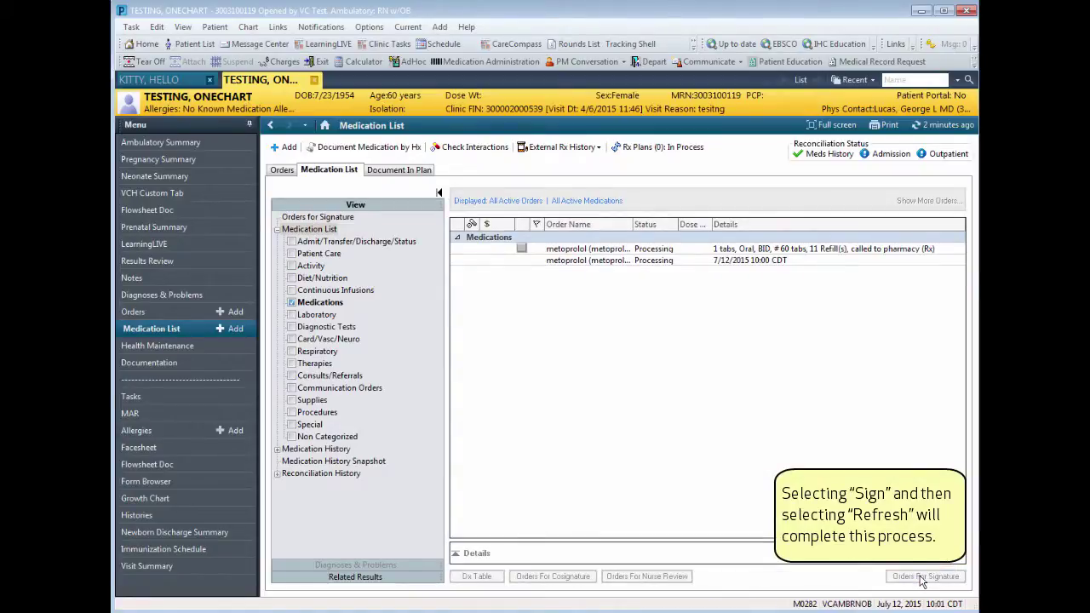
pyautogui.click(937, 126)
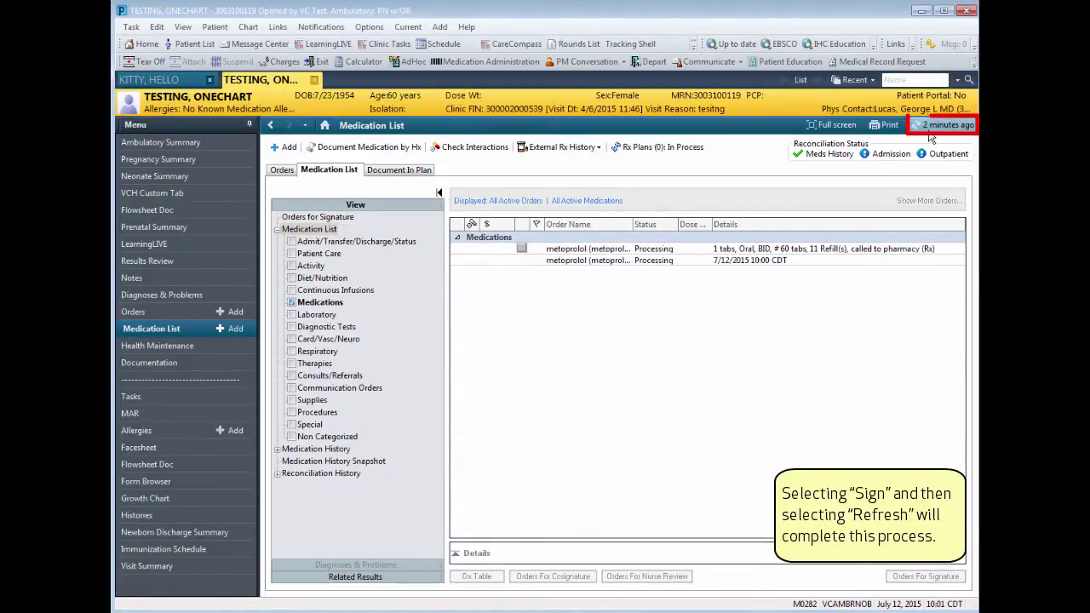